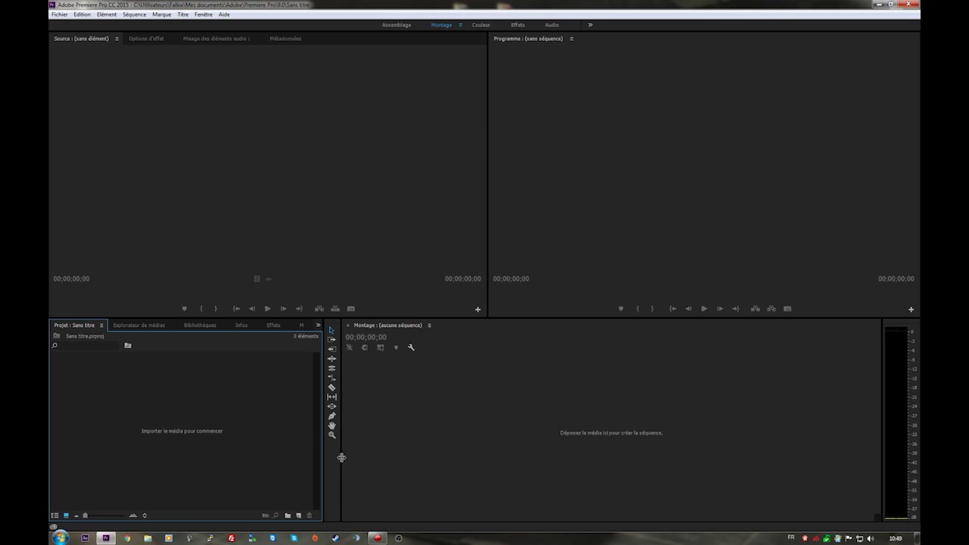
pyautogui.doubleClick(167, 419)
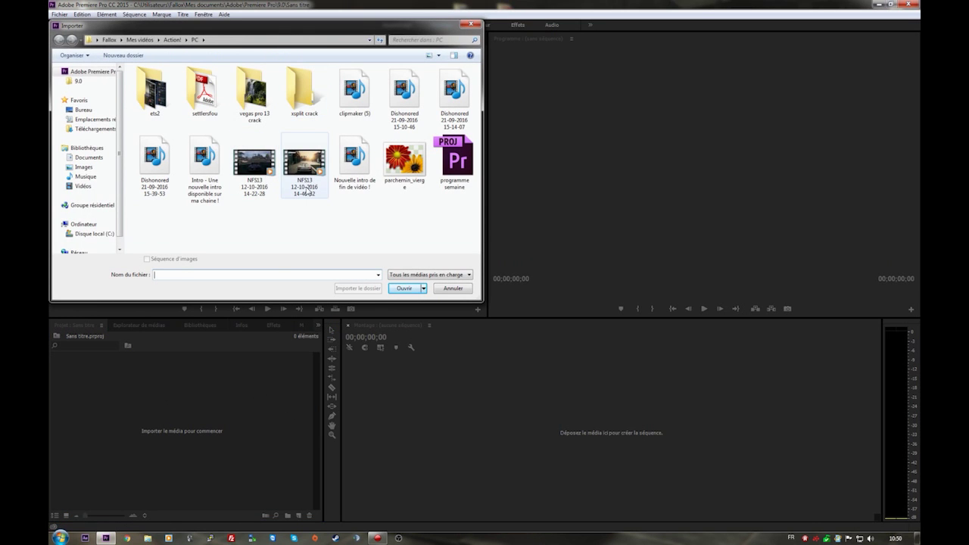
pyautogui.click(252, 175)
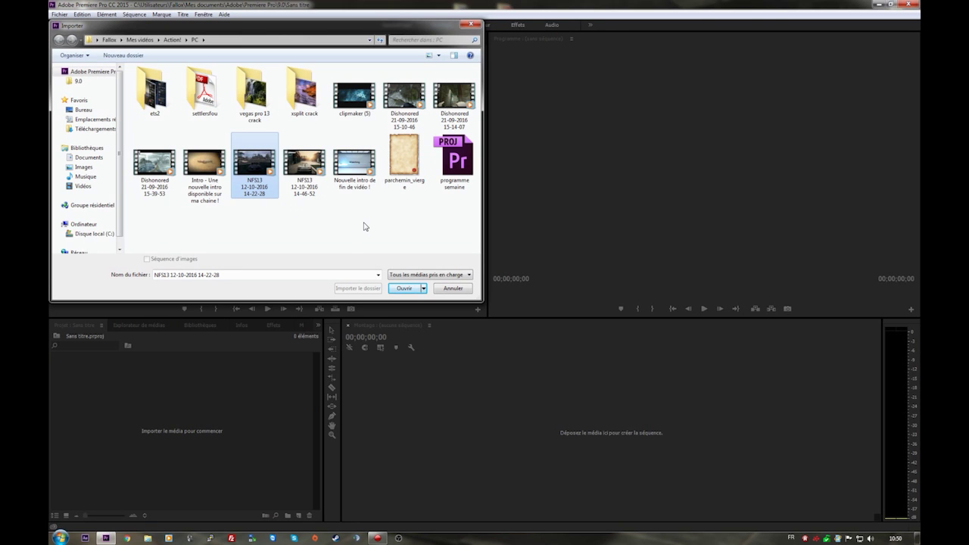
pyautogui.keyDown('ctrl'); pyautogui.click(353, 168); pyautogui.keyUp('ctrl')
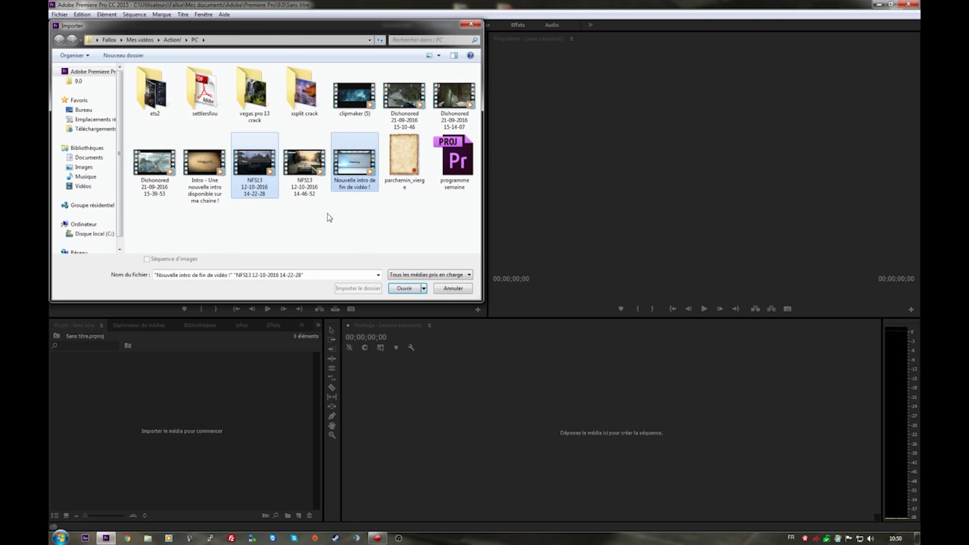
pyautogui.keyDown('ctrl'); pyautogui.click(200, 186); pyautogui.keyUp('ctrl')
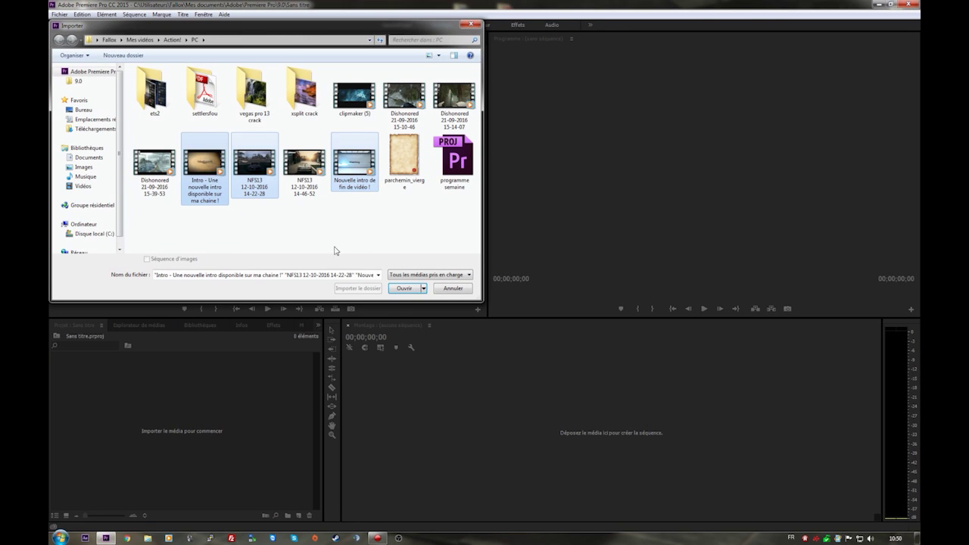
pyautogui.click(401, 288)
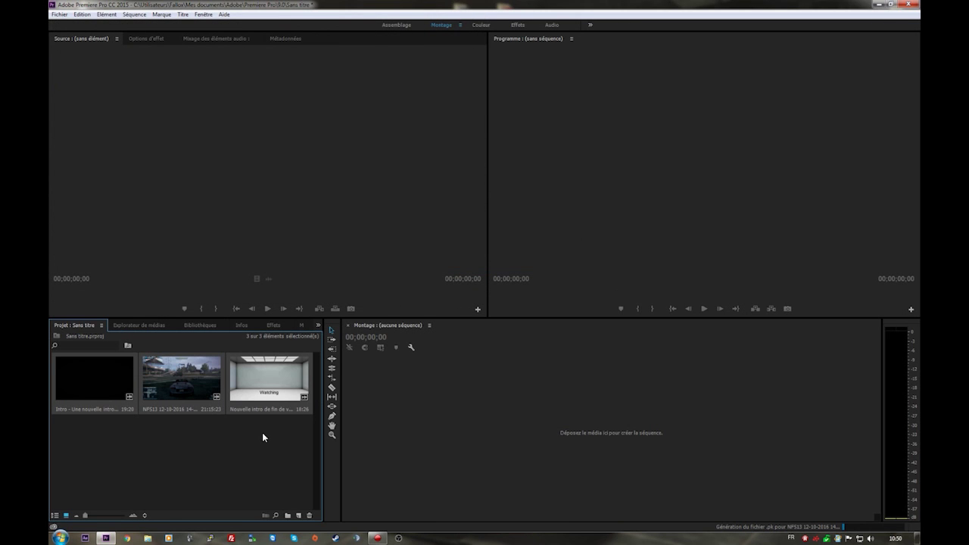
pyautogui.click(242, 447)
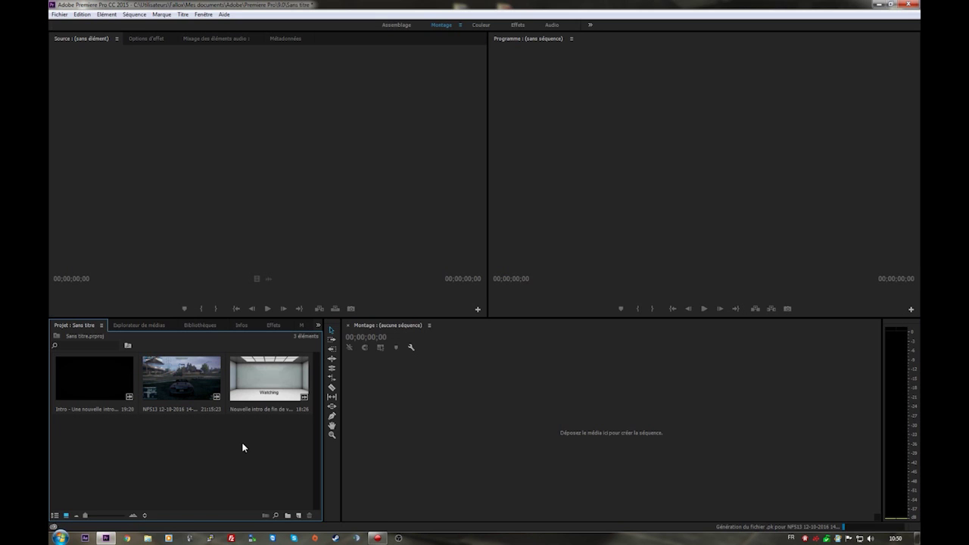
# - Create a sequence from the intro clip and append the NFS13 gameplay clip and the end-of-video clip on track V1
pyautogui.moveTo(119, 418); pyautogui.dragTo(395, 438)
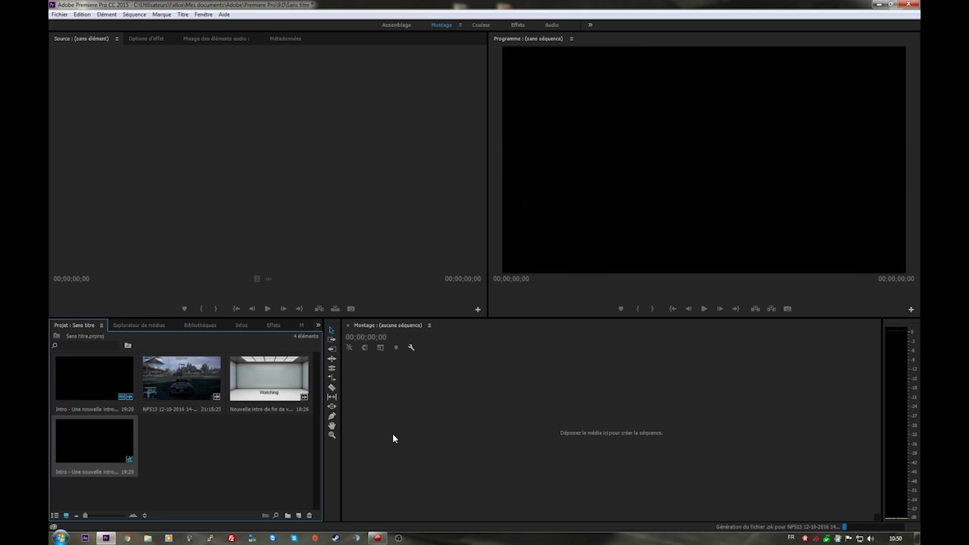
pyautogui.moveTo(161, 386); pyautogui.dragTo(432, 430)
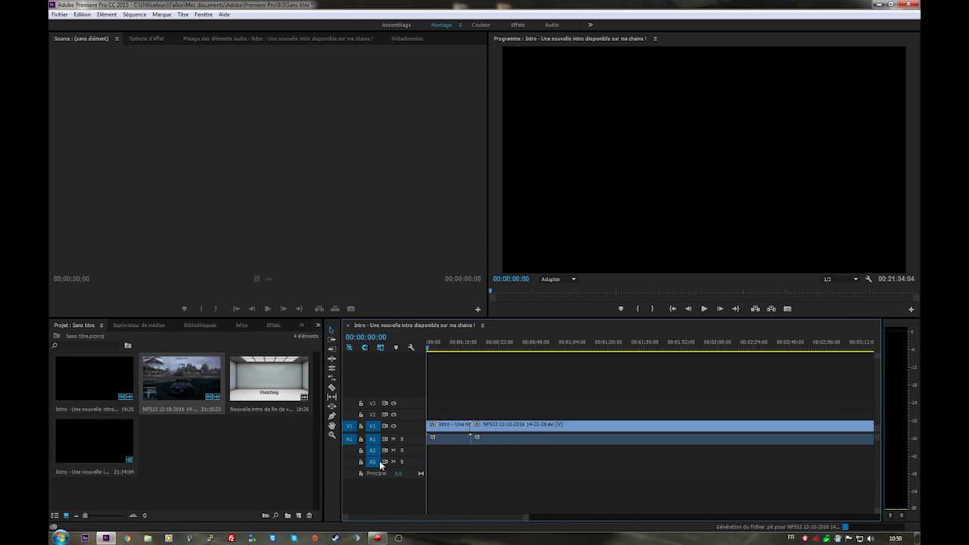
pyautogui.moveTo(530, 518); pyautogui.dragTo(848, 522)
pyautogui.moveTo(269, 377); pyautogui.dragTo(779, 428)
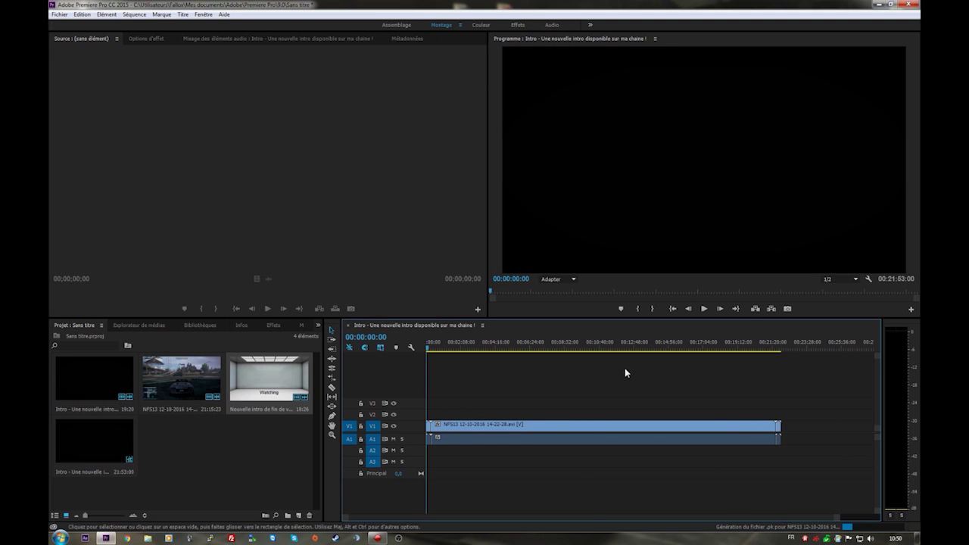
# - Try the scale-to-frame-size option on the NFS13 gameplay clip and turn it back off
pyautogui.click(592, 341)
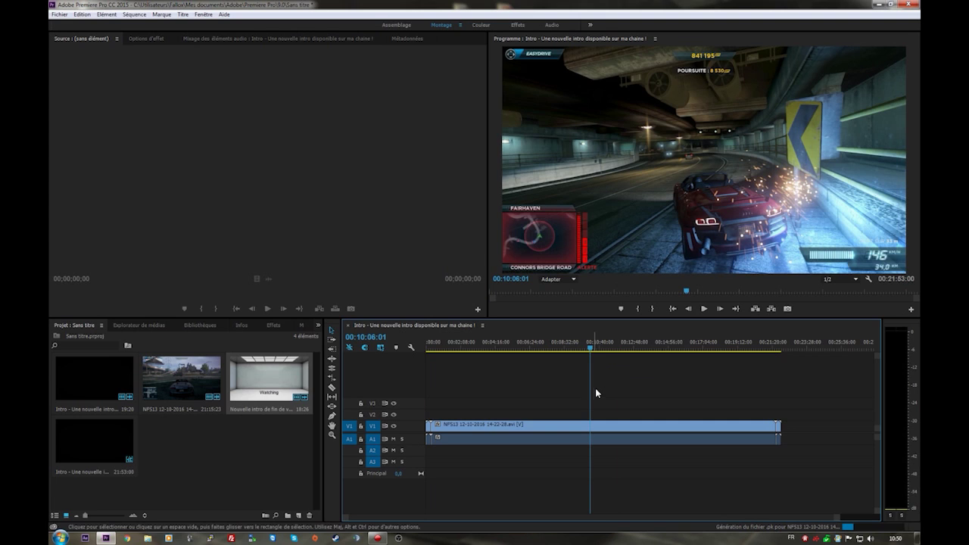
pyautogui.click(601, 446)
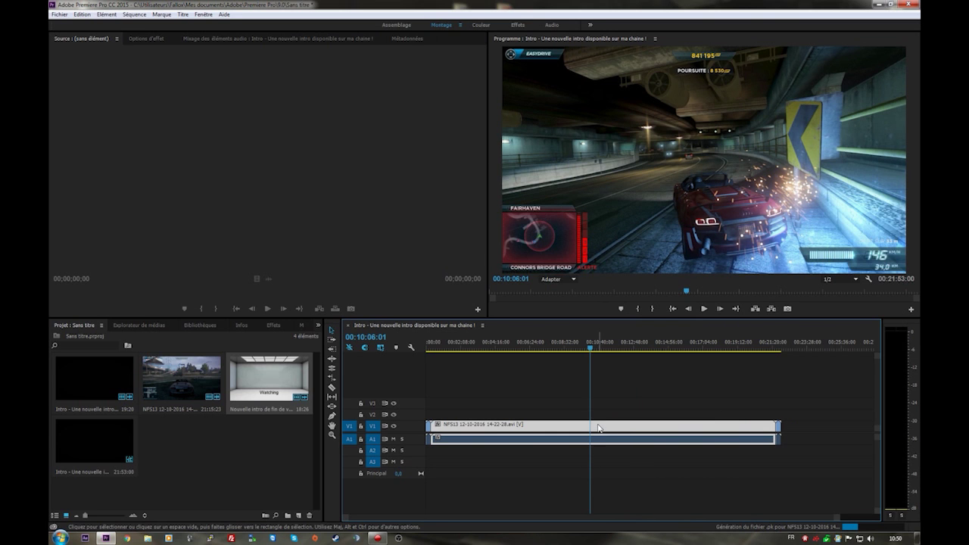
pyautogui.rightClick(599, 426)
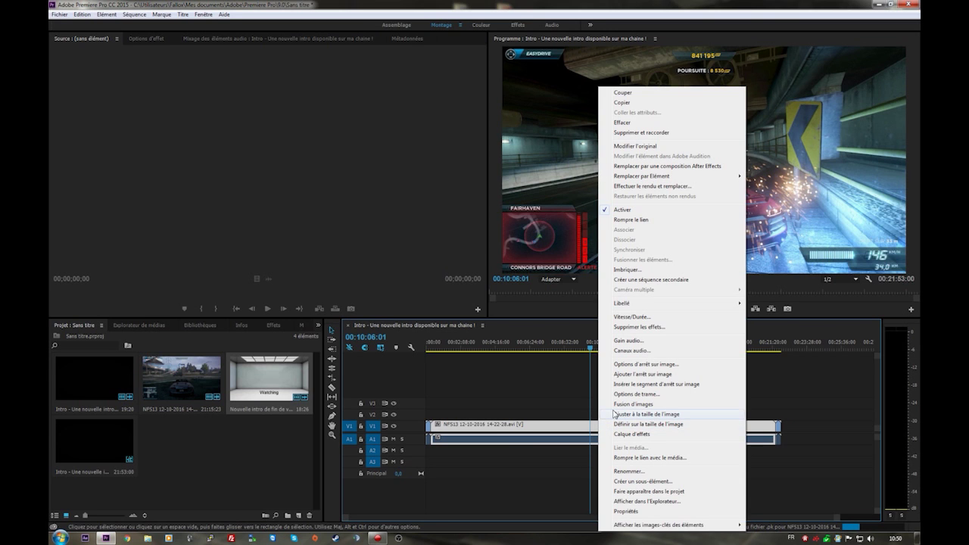
pyautogui.click(614, 413)
pyautogui.rightClick(618, 429)
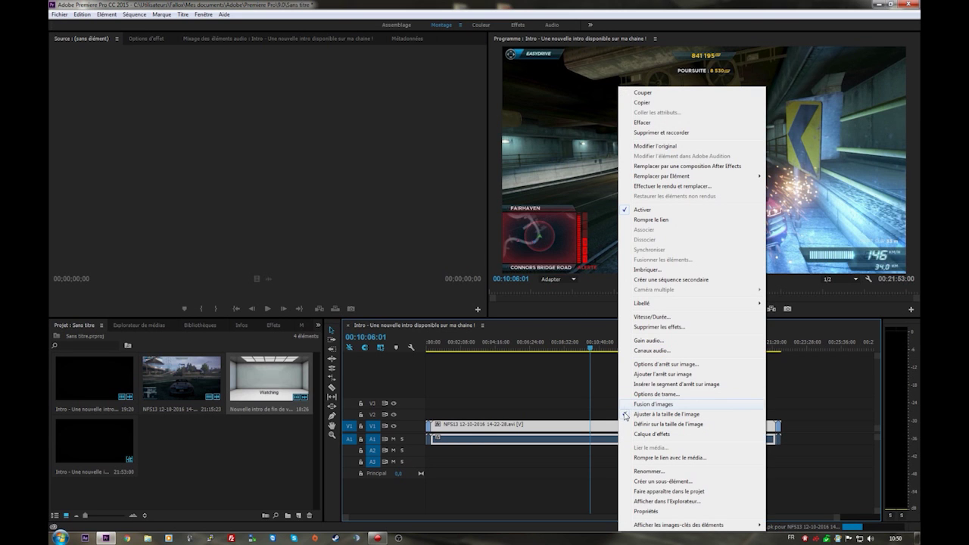
pyautogui.click(626, 415)
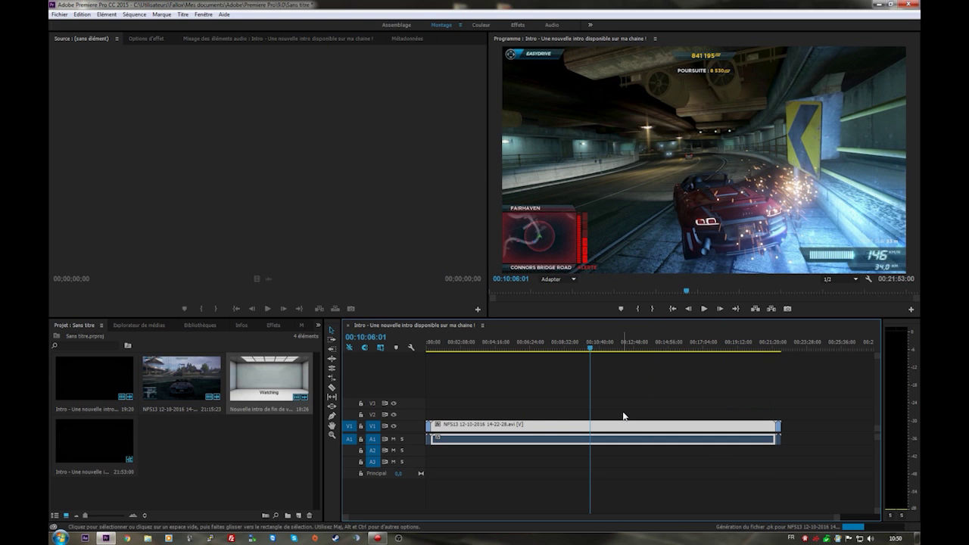
# - Preview a short passage of the gameplay clip from 00:13:56:01 and jump to the end of the sequence
pyautogui.click(651, 342)
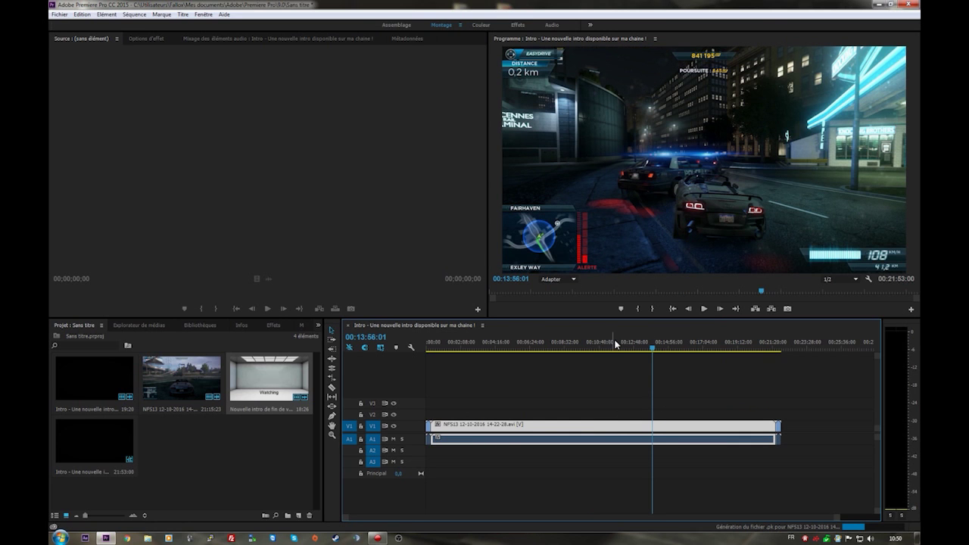
pyautogui.click(702, 308)
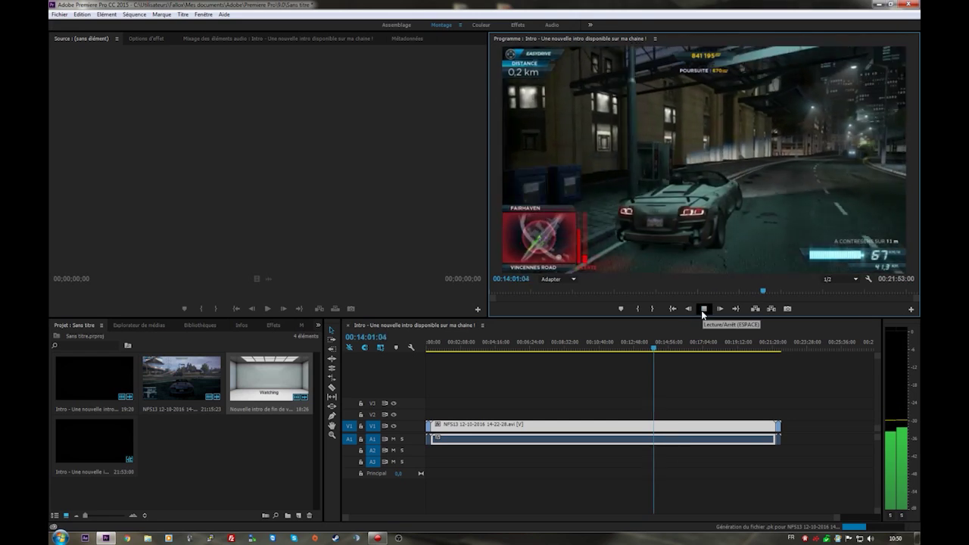
pyautogui.click(701, 310)
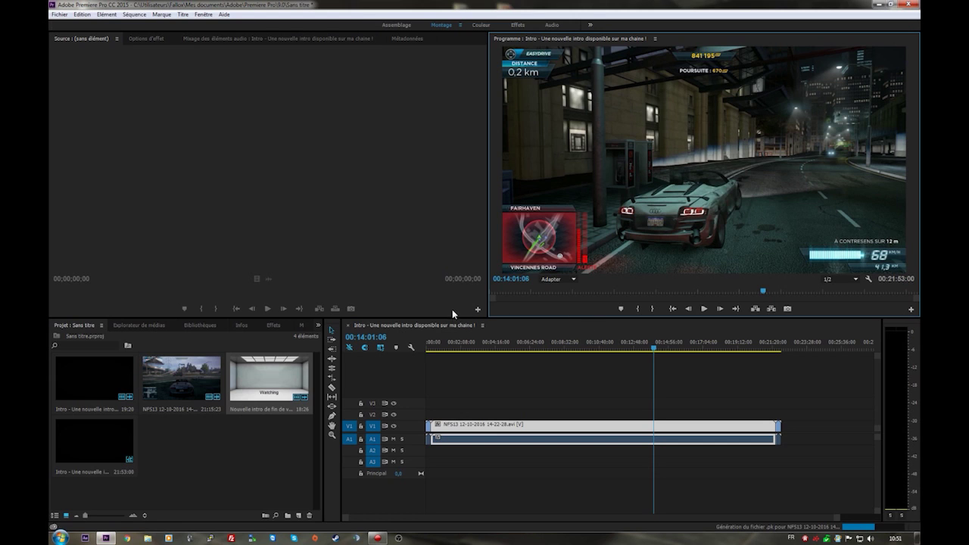
pyautogui.click(736, 309)
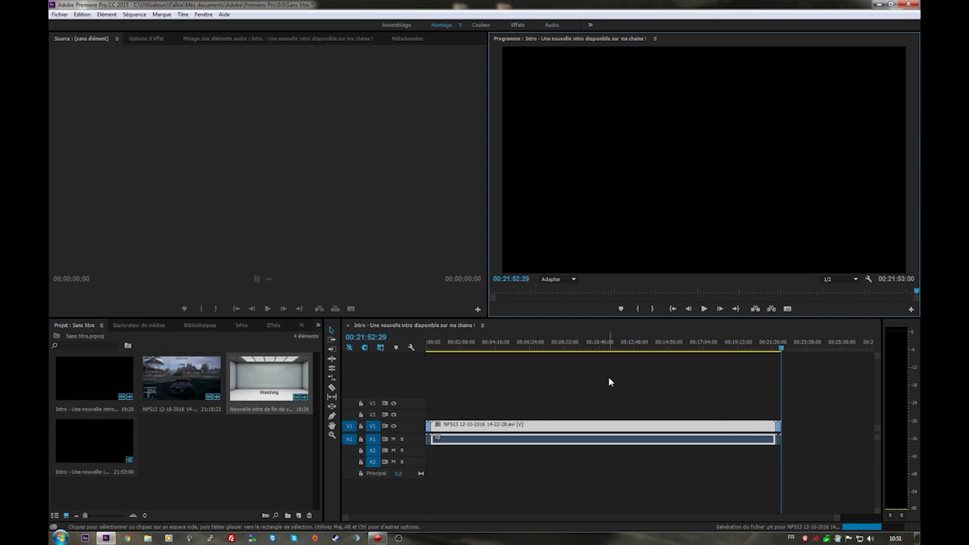
# - Open the media export settings for the assembled sequence
pyautogui.hotkey('ctrl', 'm')
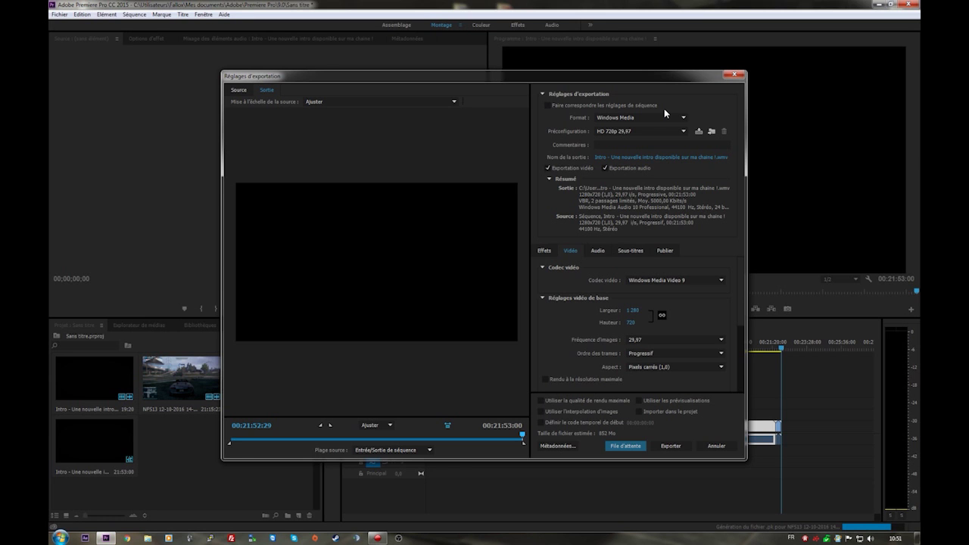
pyautogui.click(734, 76)
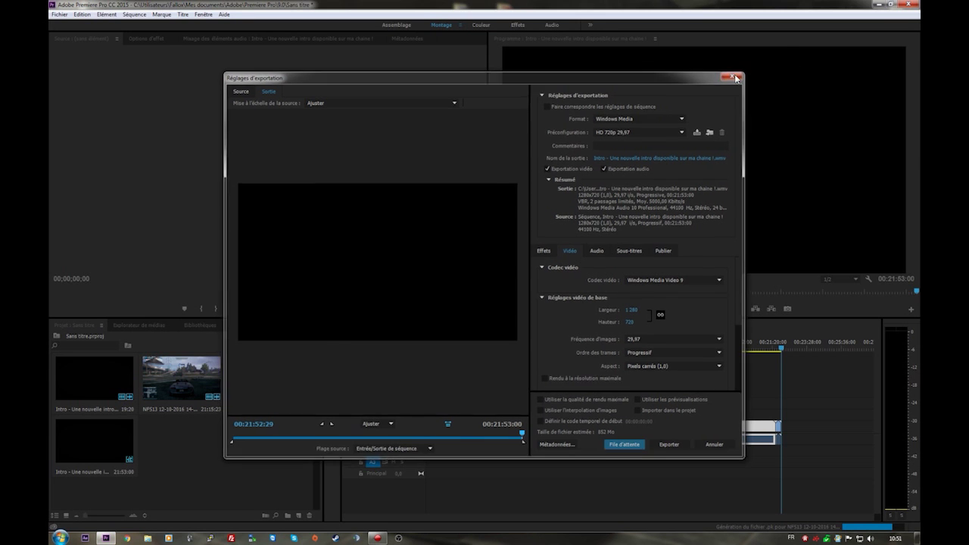
pyautogui.click(61, 15)
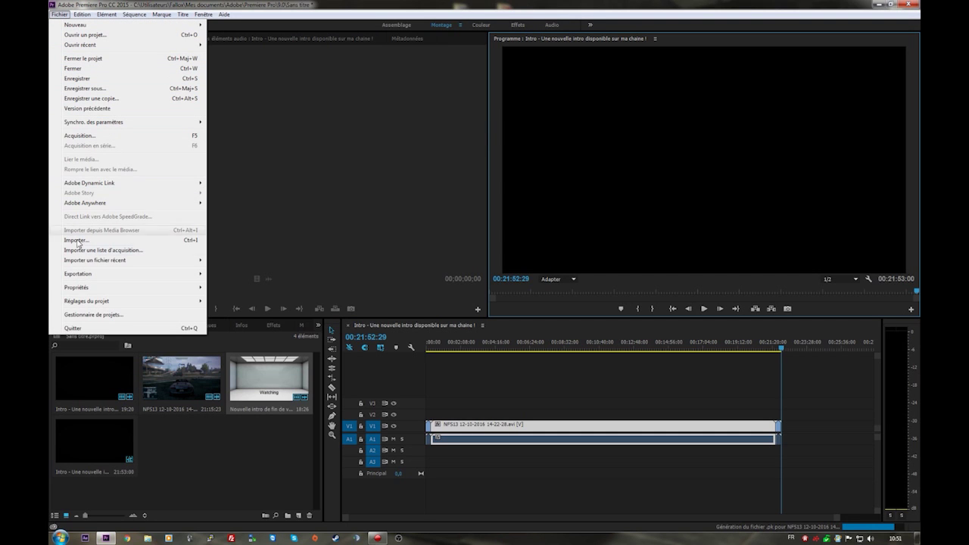
pyautogui.moveTo(95, 274)
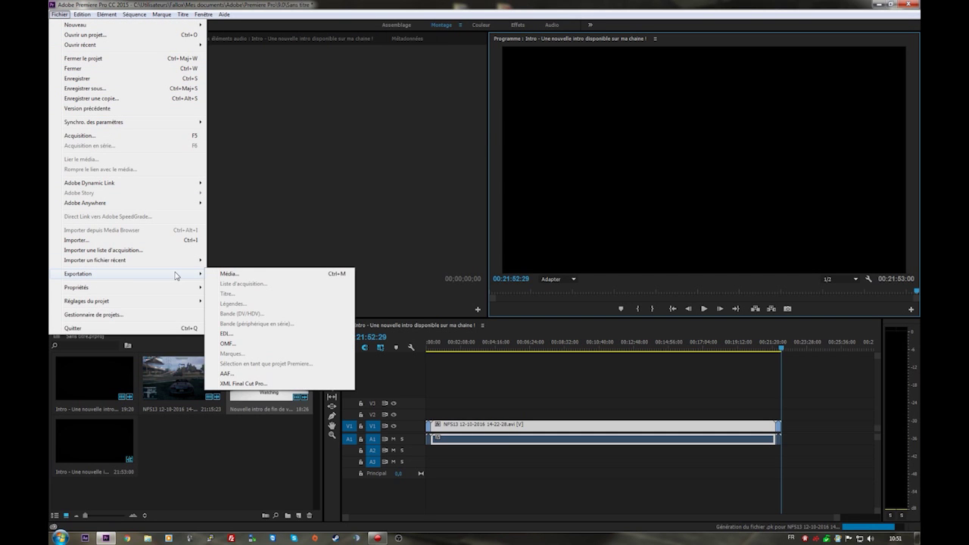
pyautogui.click(230, 274)
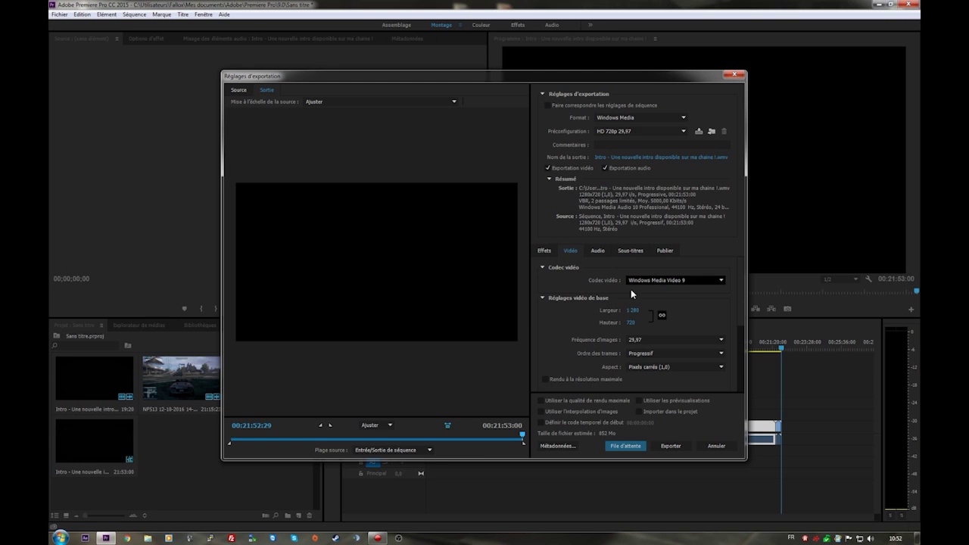
# - Review the video, audio and publishing export settings and the save location of the output file
pyautogui.click(596, 253)
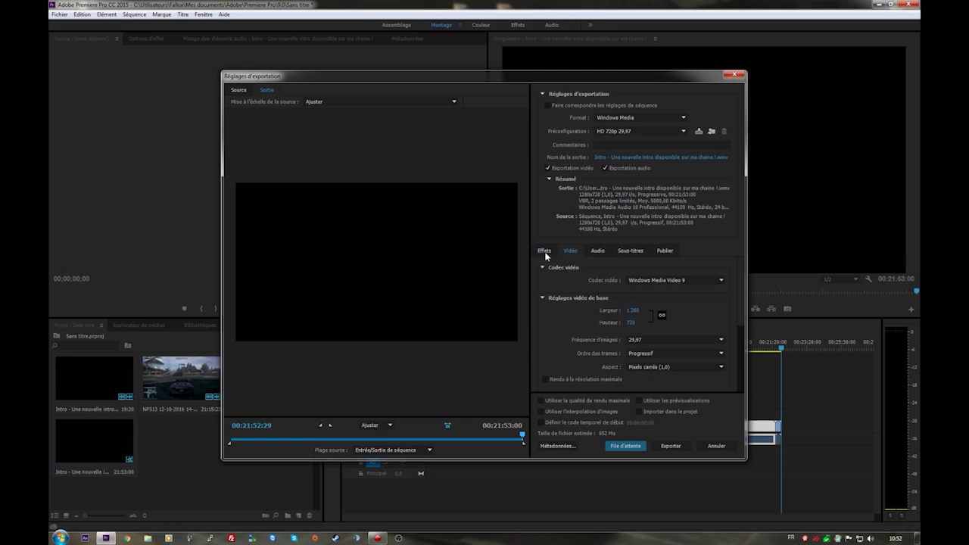
pyautogui.click(566, 251)
pyautogui.click(589, 248)
pyautogui.click(571, 252)
pyautogui.click(604, 252)
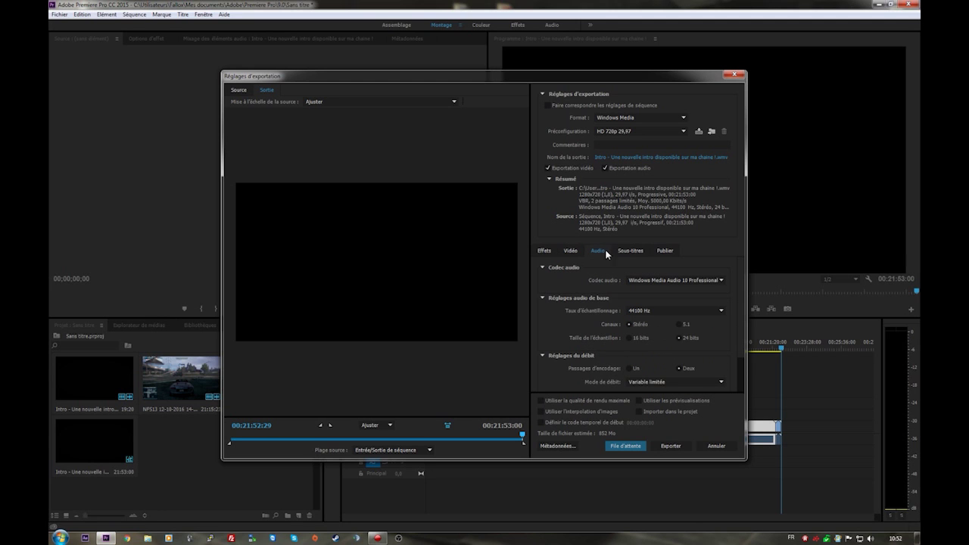
pyautogui.click(658, 251)
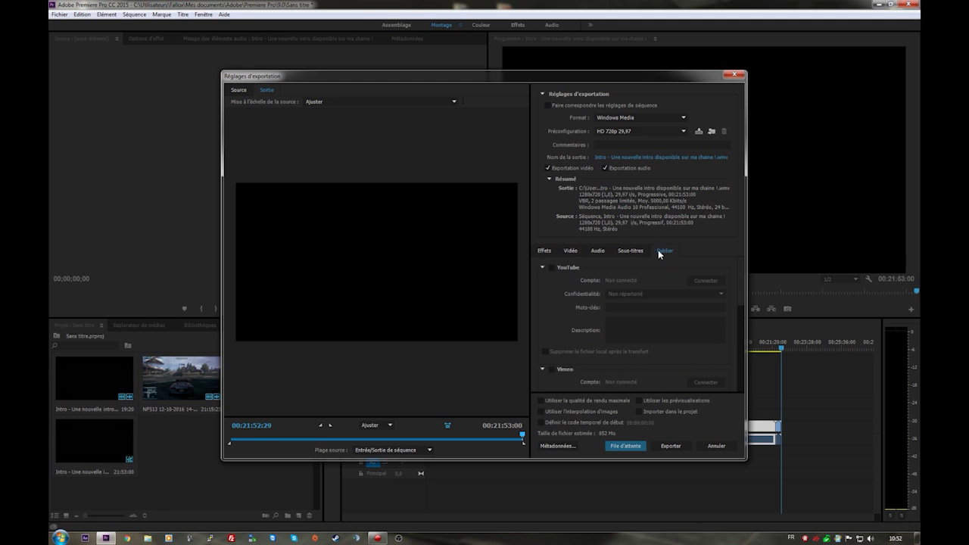
pyautogui.moveTo(743, 266); pyautogui.dragTo(730, 364)
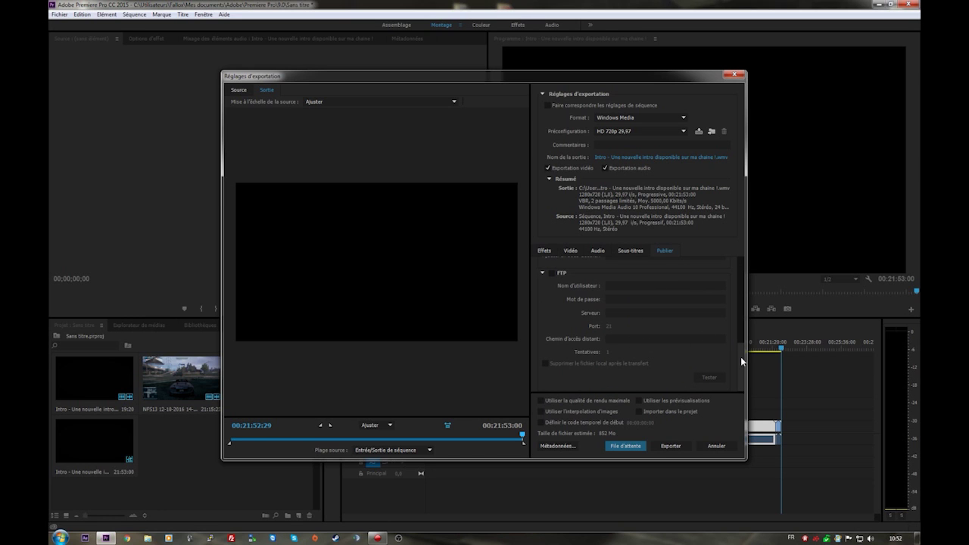
pyautogui.scroll(-4, 740, 357)
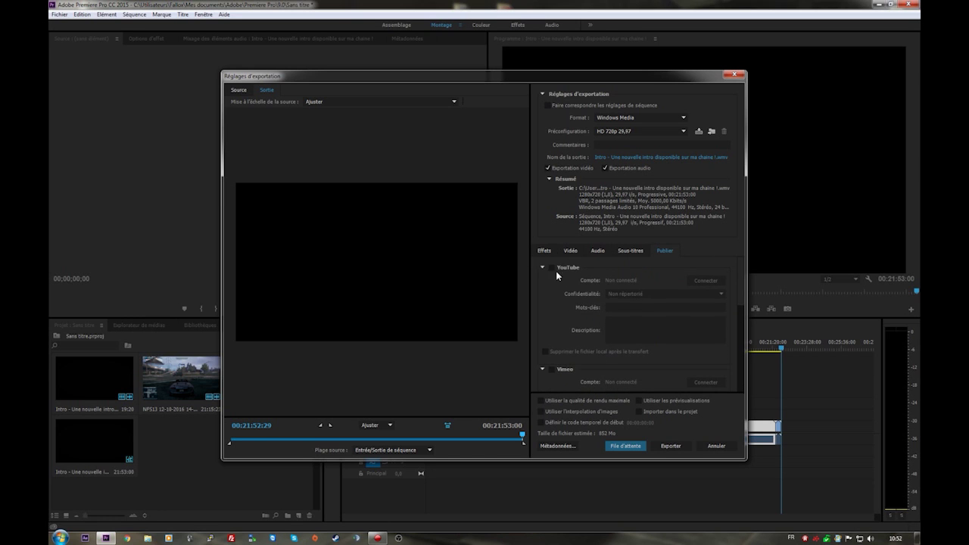
pyautogui.click(545, 251)
pyautogui.click(572, 250)
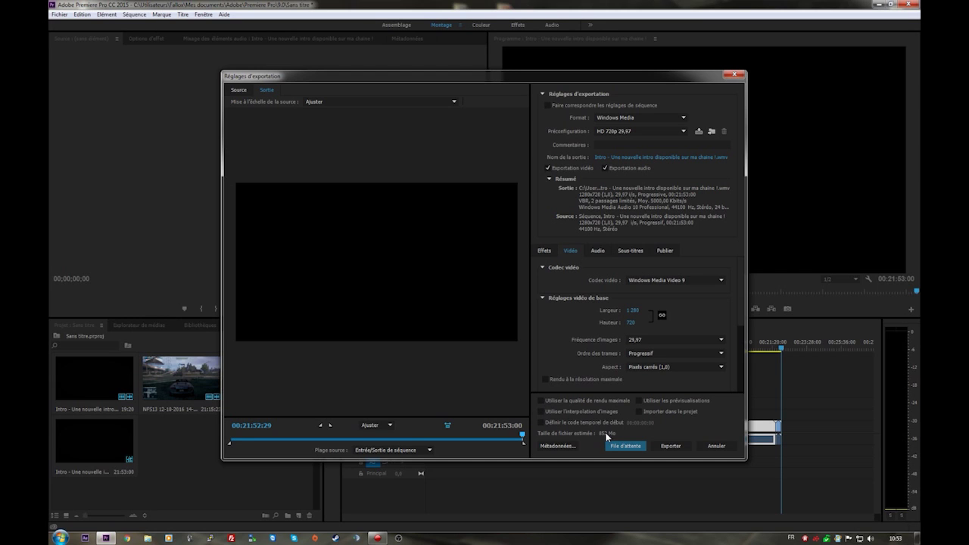
pyautogui.click(657, 157)
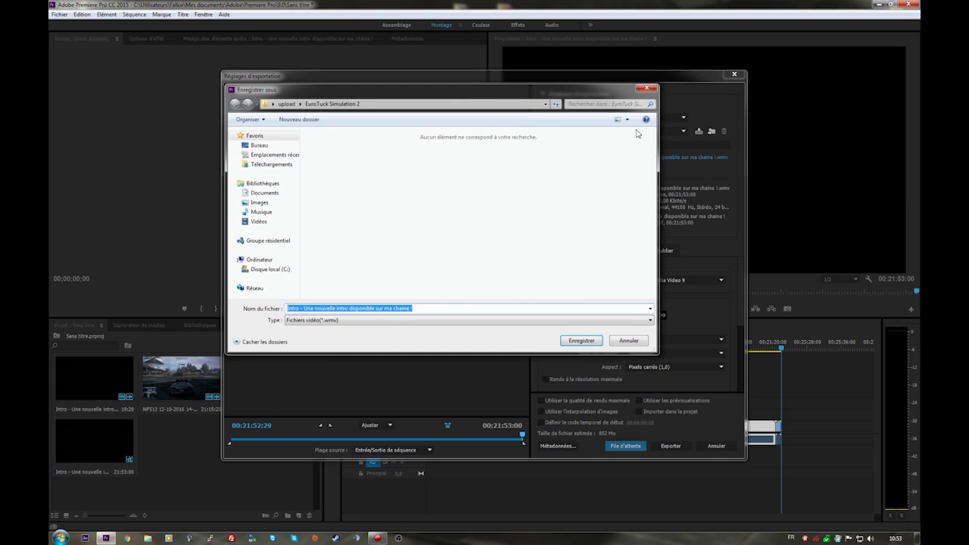
pyautogui.click(645, 87)
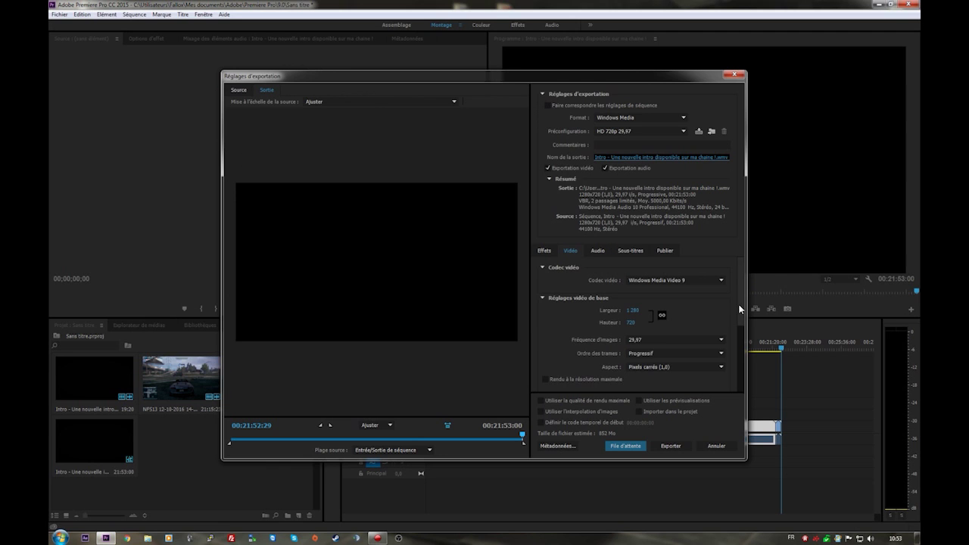
# - Set the average video bitrate of the export to 4 000 Kbits/s
pyautogui.scroll(-5, 740, 309)
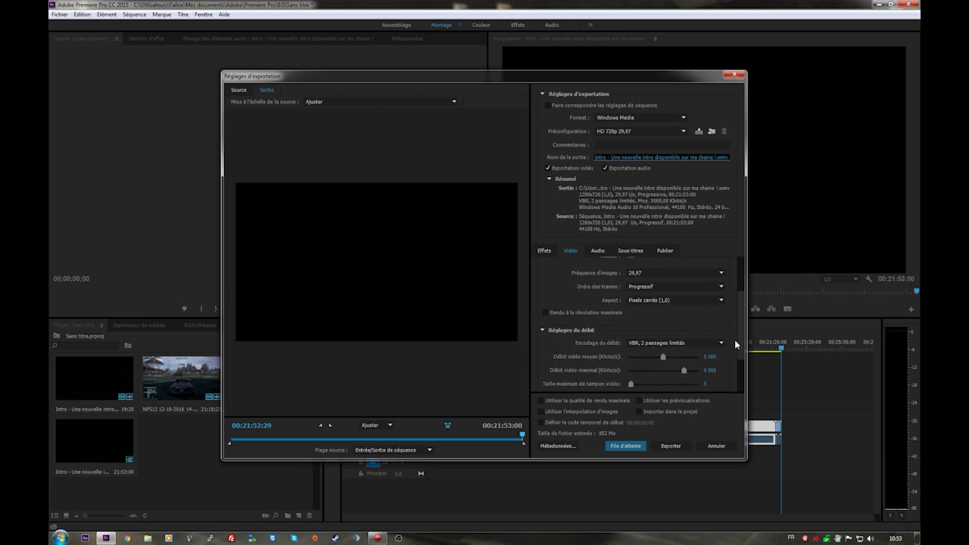
pyautogui.scroll(-5, 734, 344)
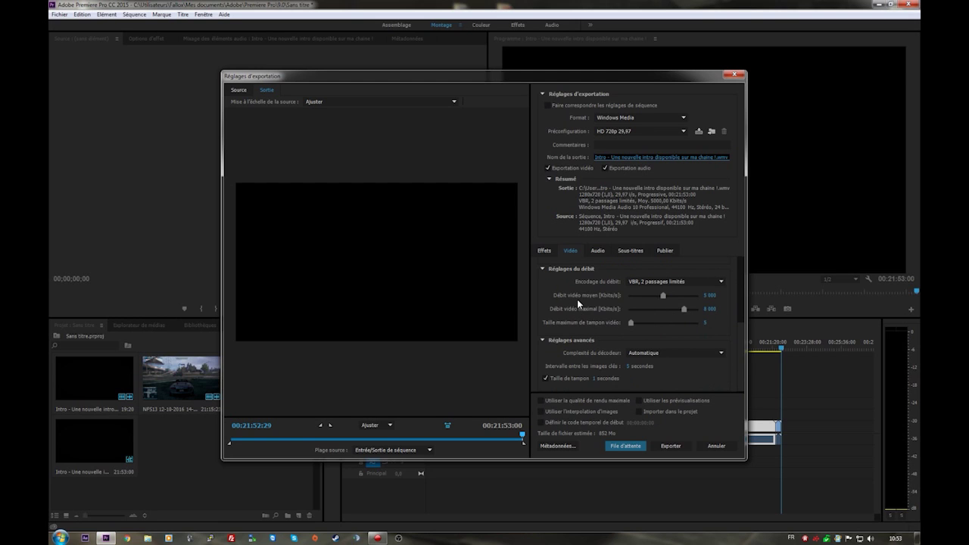
pyautogui.click(709, 295)
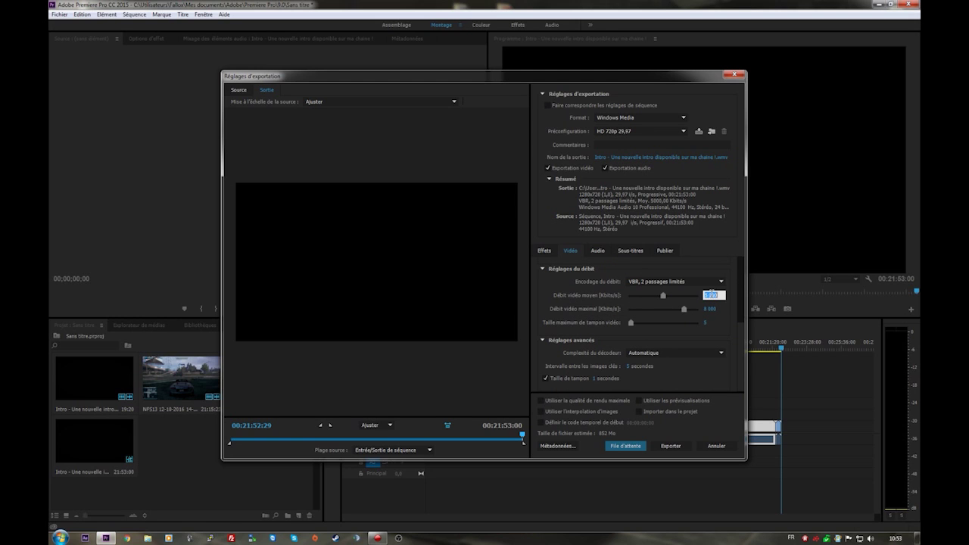
pyautogui.write('4 000')
pyautogui.press('Return')
# - Set the maximum video bitrate of the export to 7 000 Kbits/s and check the available export formats, keeping Windows Media
pyautogui.click(706, 308)
pyautogui.write('7')
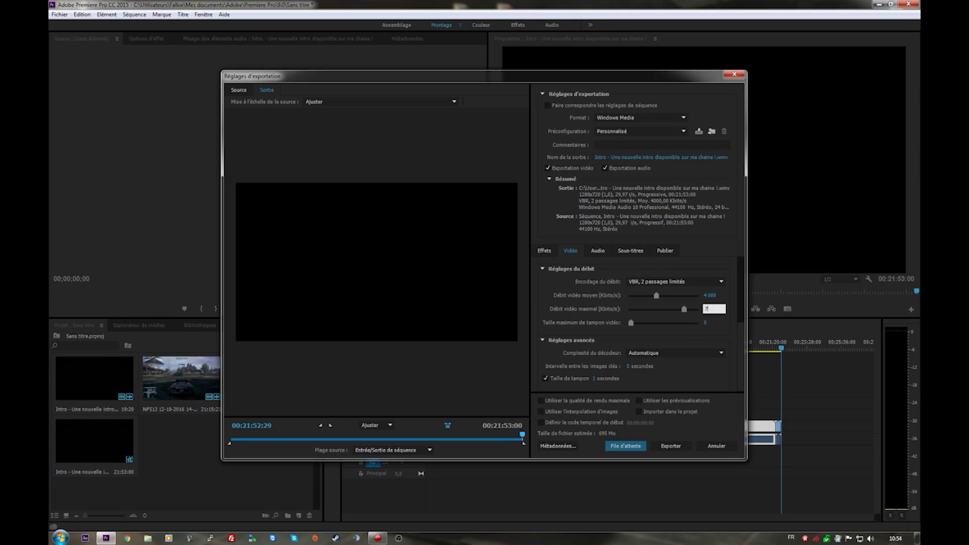
pyautogui.write('000')
pyautogui.press('Return')
pyautogui.click(618, 121)
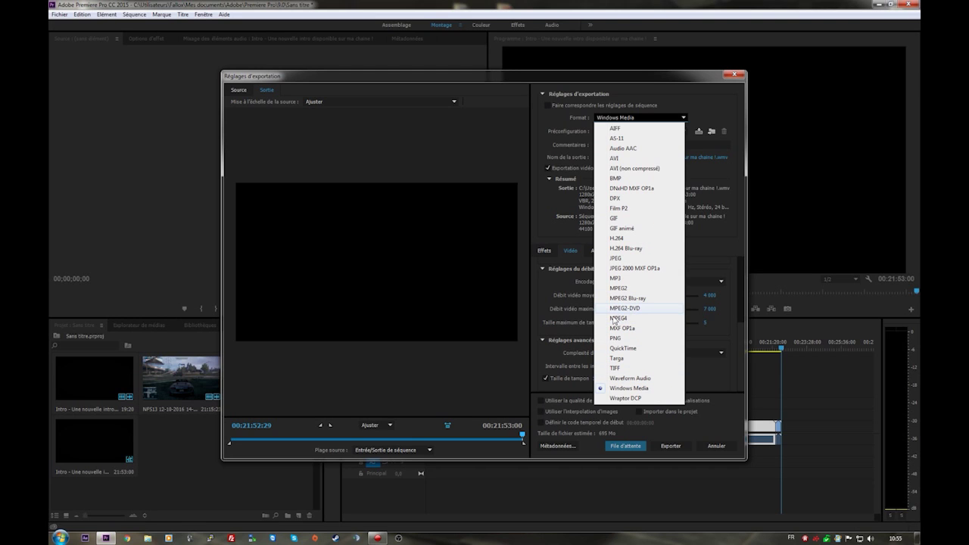
pyautogui.click(532, 262)
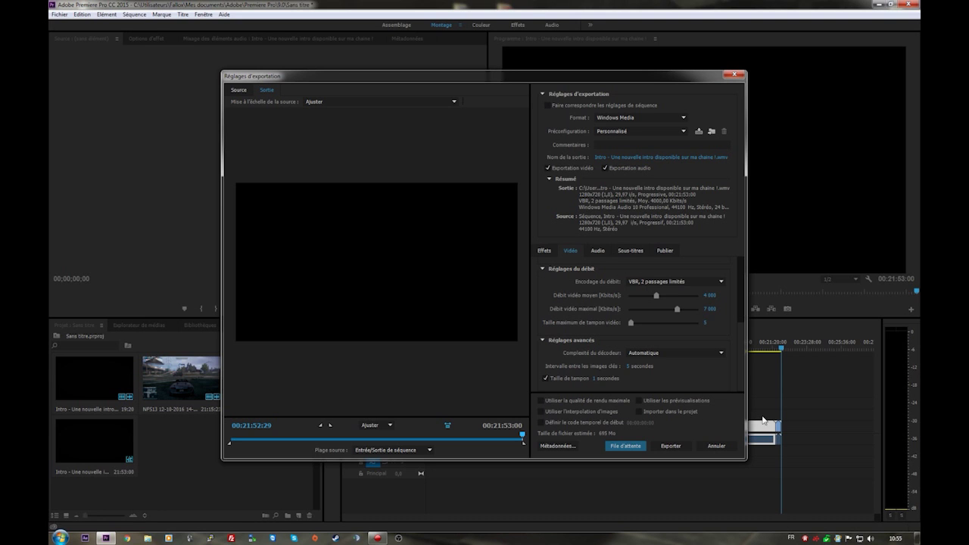
# - Change the output file's save location to the NFS Most Wanted folder inside the upload folder
pyautogui.click(638, 158)
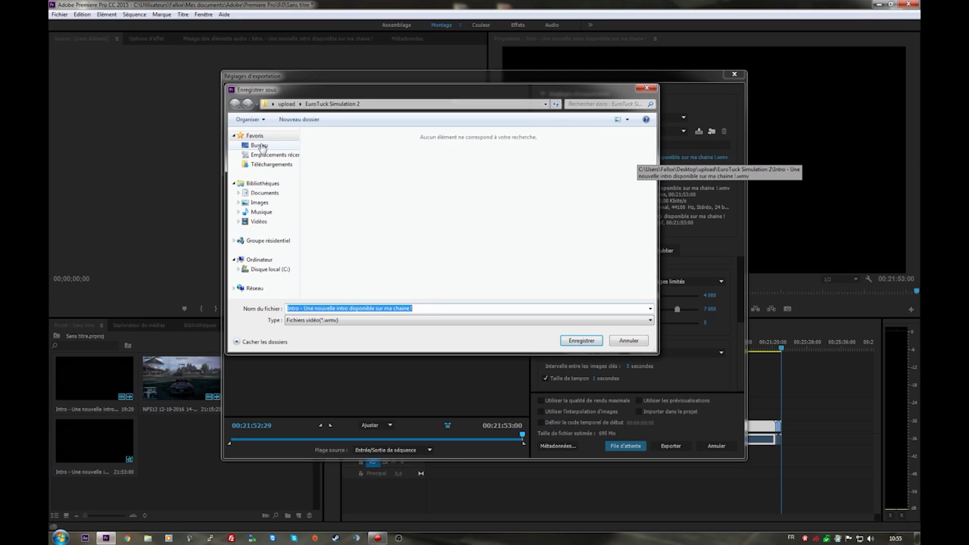
pyautogui.click(289, 106)
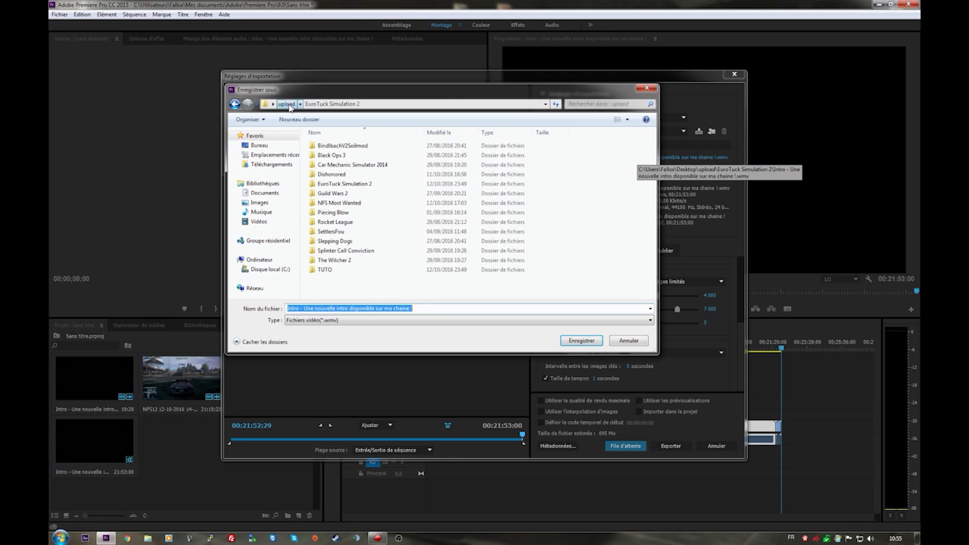
pyautogui.doubleClick(335, 203)
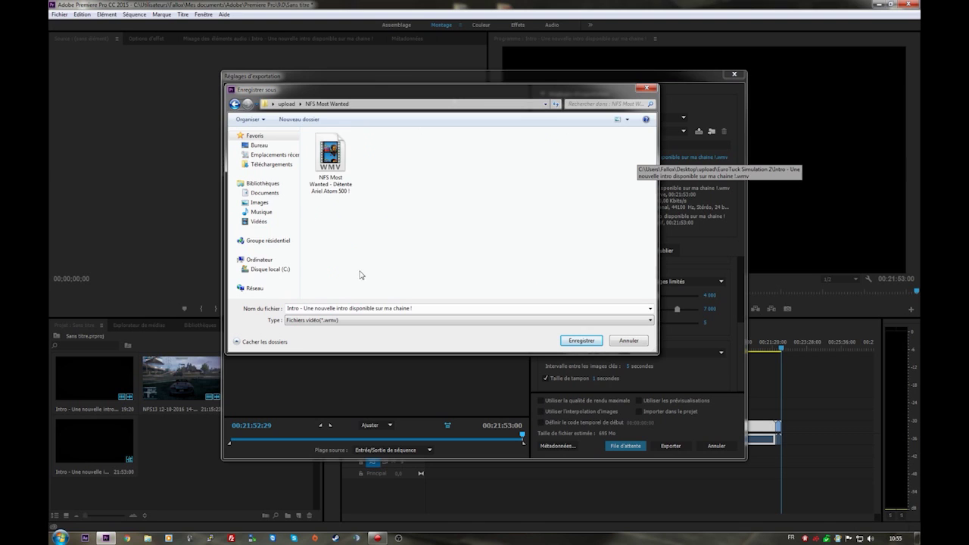
# - Reuse the existing video's file name for the output, shortened to "NFS Most Wanted - Détente"
pyautogui.click(330, 161)
pyautogui.click(402, 308)
pyautogui.moveTo(402, 309); pyautogui.dragTo(355, 318)
pyautogui.press('BackSpace')
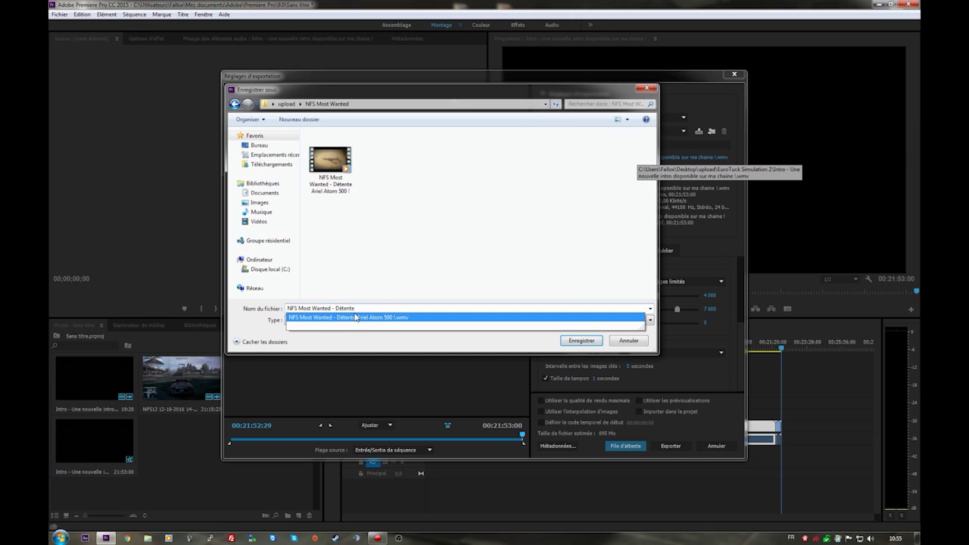
# - Complete the output file name as "NFS Most Wanted - Détente Audi R8 GT Spyder !", save it and start the export
pyautogui.click(148, 539)
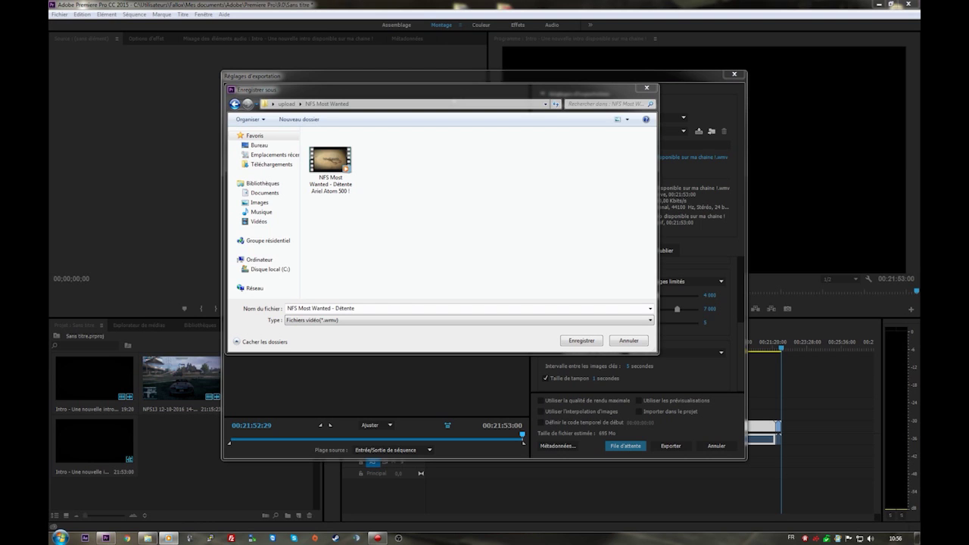
pyautogui.click(406, 307)
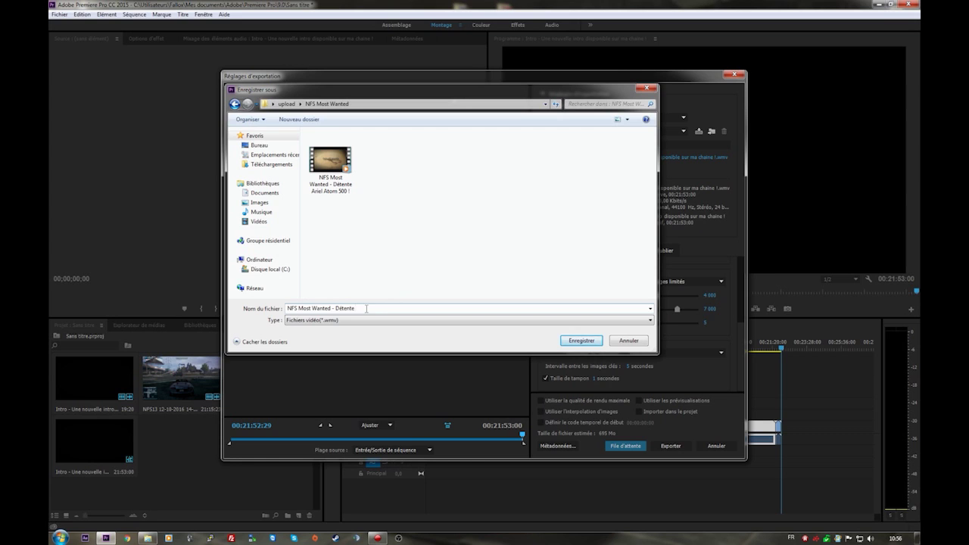
pyautogui.write('Audi R8 GT Spyder !')
pyautogui.click(573, 344)
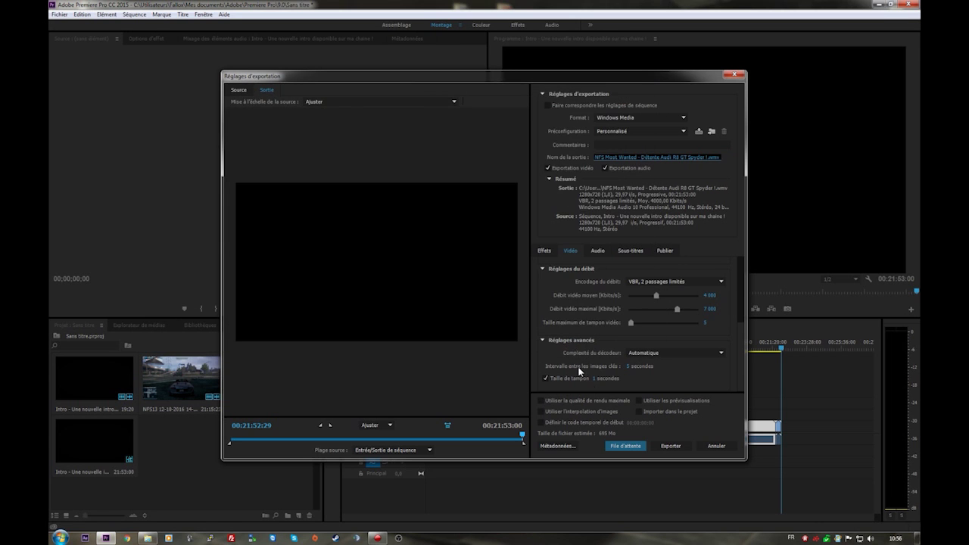
pyautogui.click(671, 446)
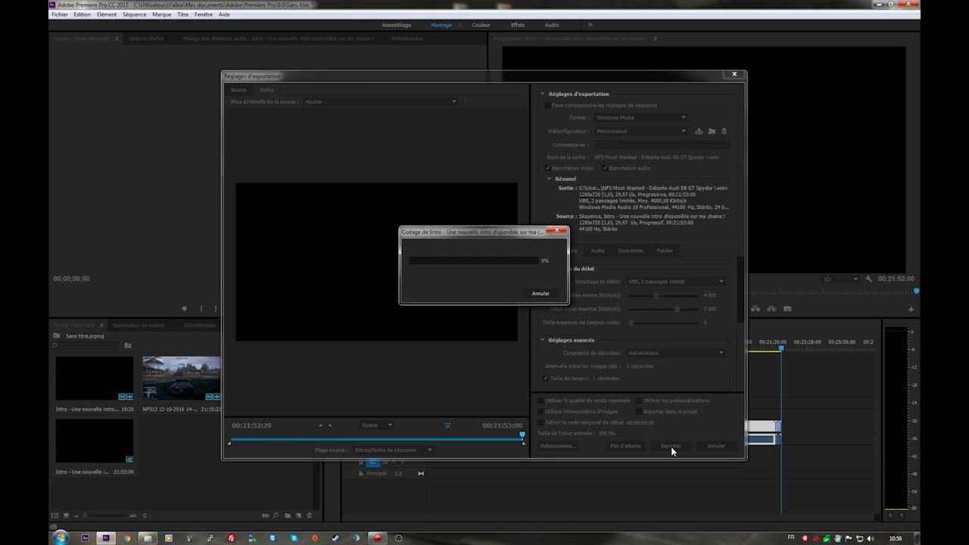